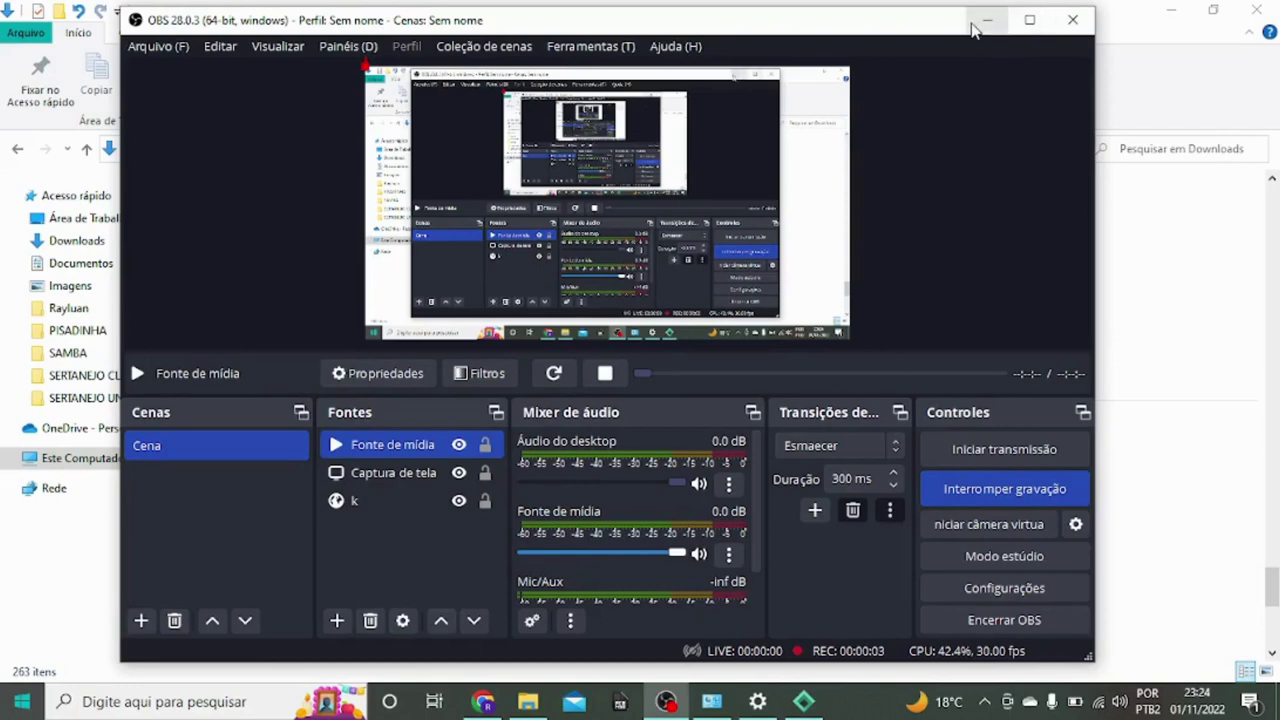
Launch Wii U Boot Title Editor.exe from the Downloads folder.
{"action": "left_click", "coordinate": [987, 20]}
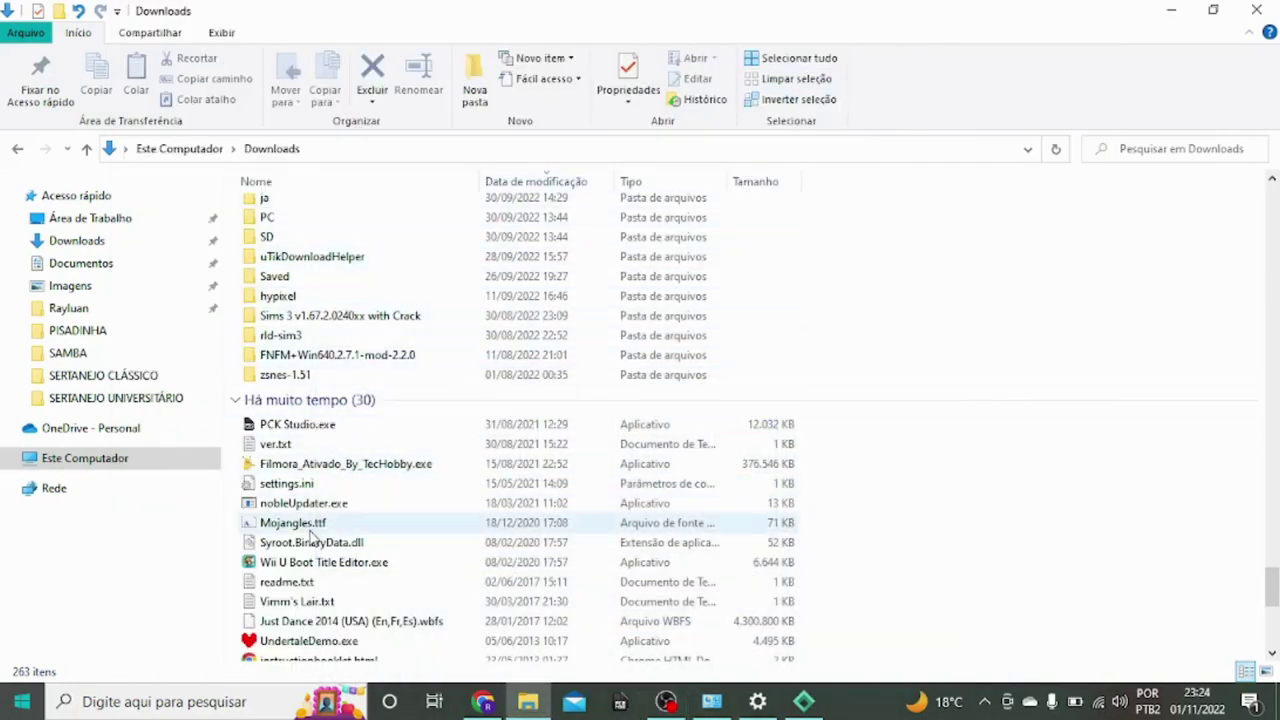
{"action": "left_click", "coordinate": [298, 562]}
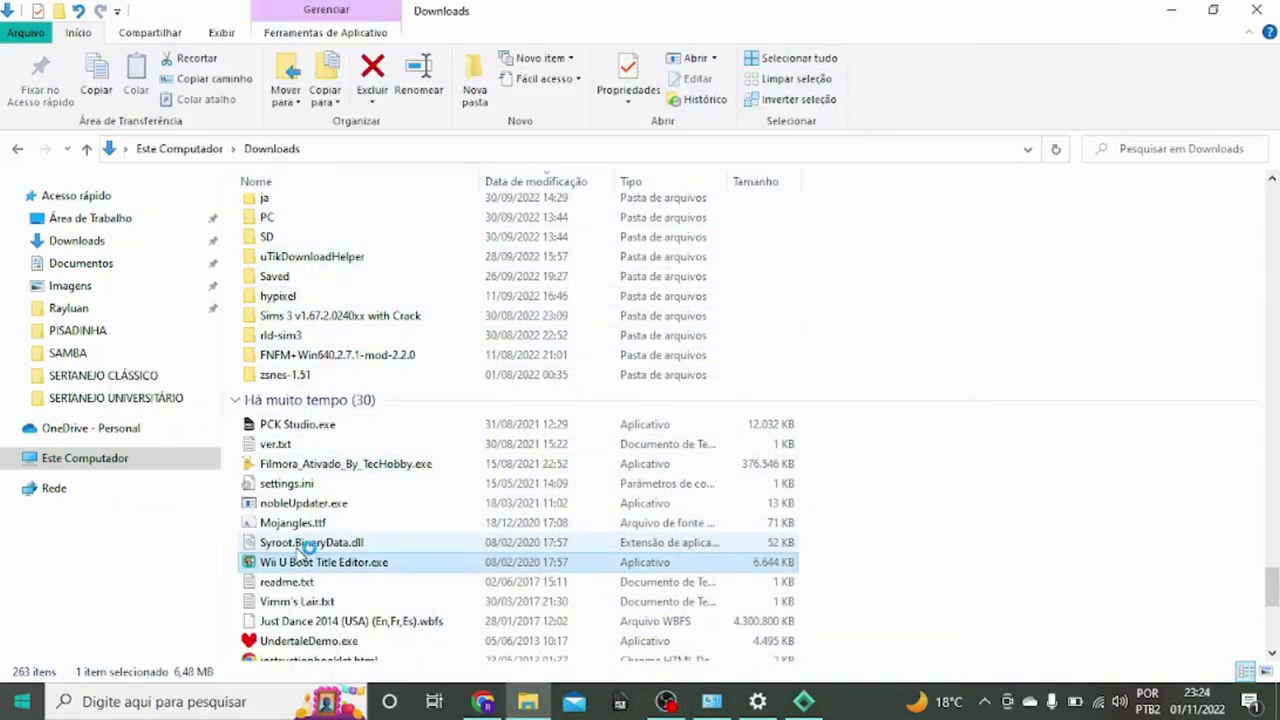
{"action": "double_click", "coordinate": [303, 561]}
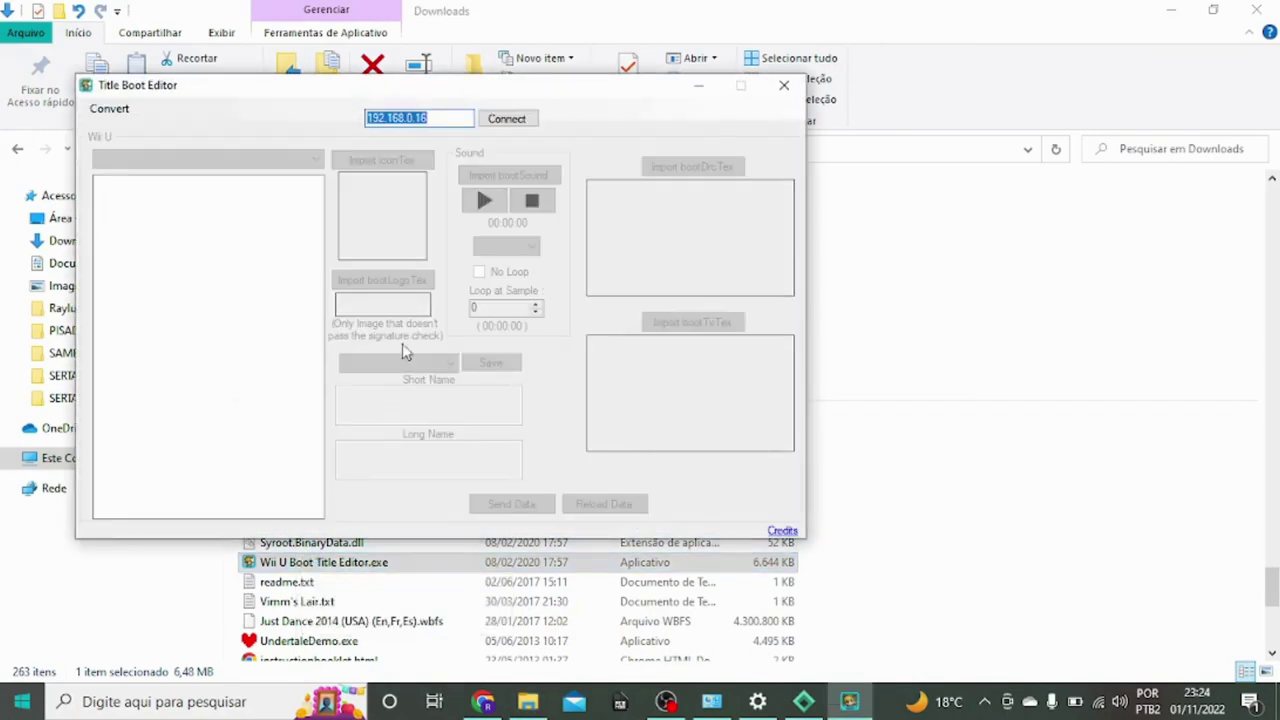
Set the console's IP address to 192.168.1.128 and connect to it.
{"action": "left_click", "coordinate": [440, 116]}
{"action": "key", "text": "Return"}
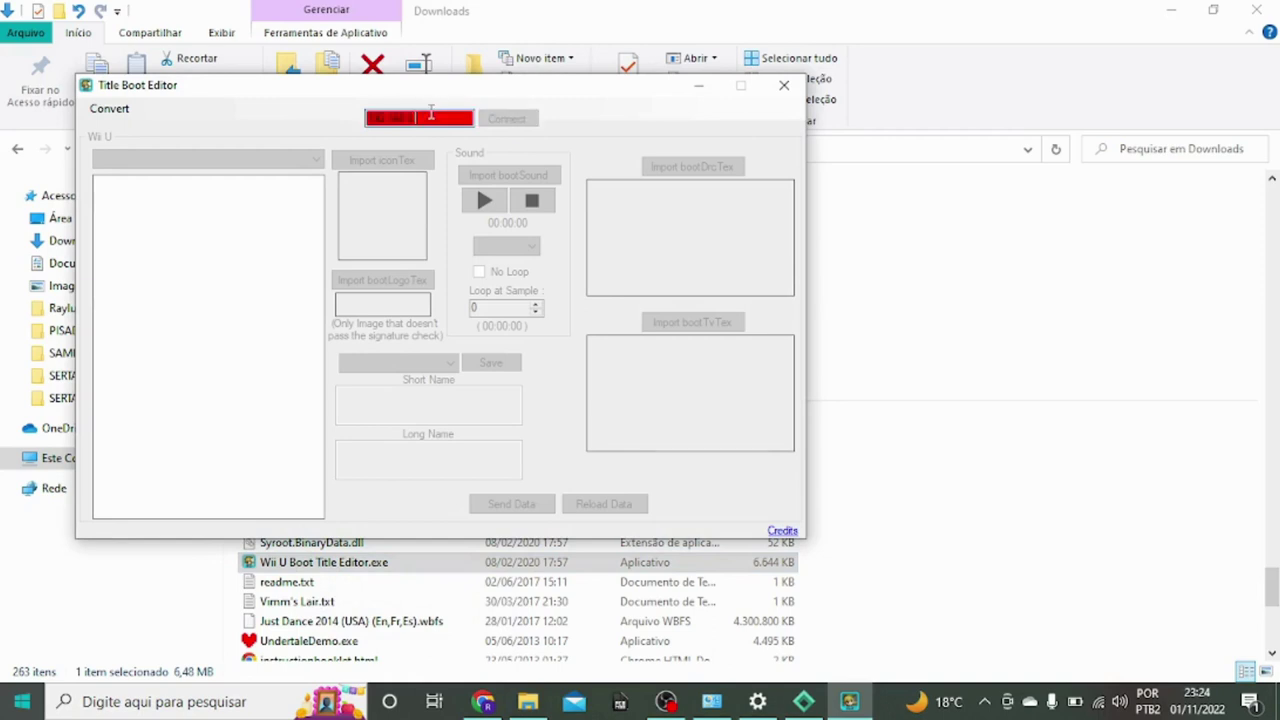
{"action": "key", "text": "BackSpace"}
{"action": "key", "text": "BackSpace"}
{"action": "key", "text": "BackSpace"}
{"action": "key", "text": "BackSpace"}
{"action": "type", "text": "1.128"}
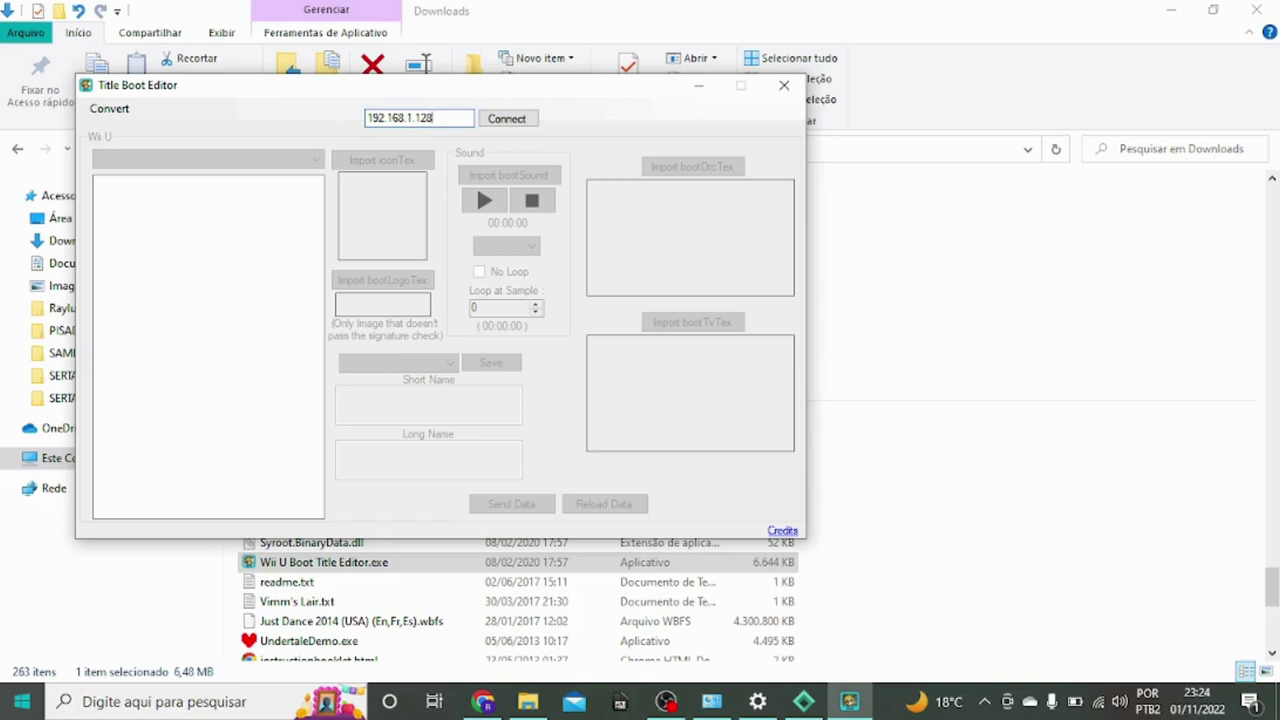
{"action": "left_click", "coordinate": [500, 119]}
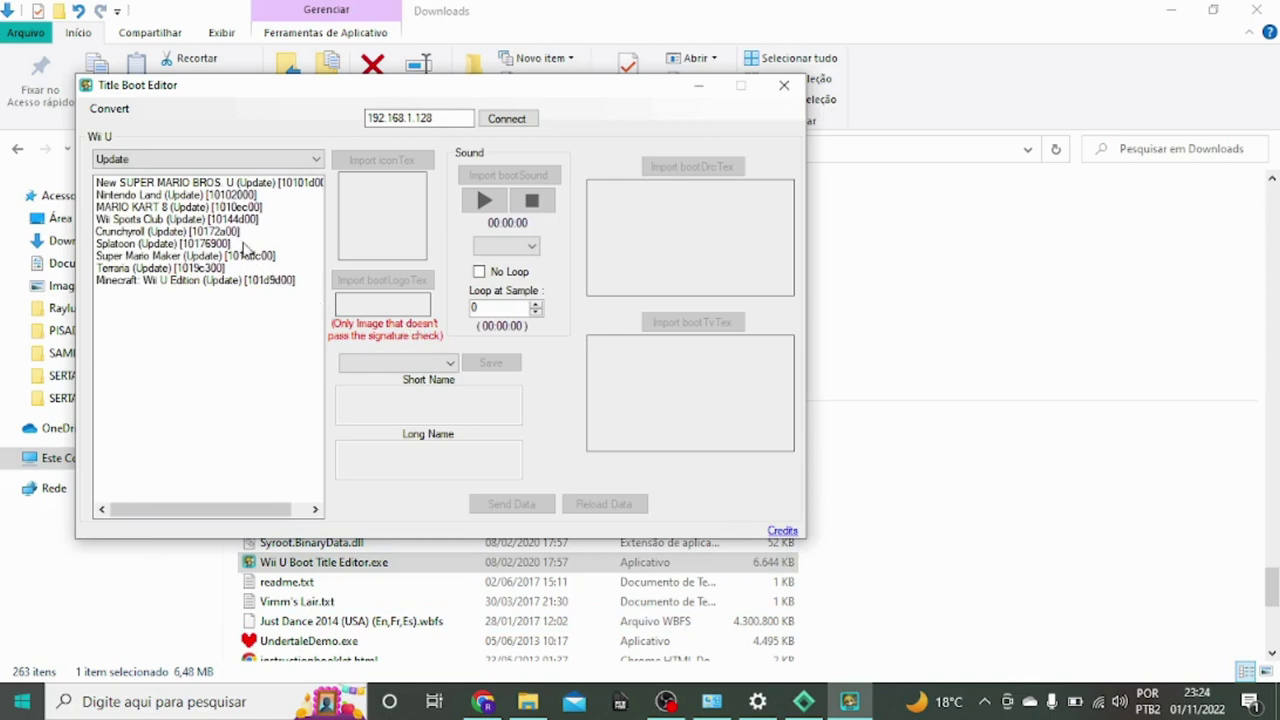
Load the boot data of Minecraft: Wii U Edition (Update) from the list of update titles.
{"action": "left_click", "coordinate": [156, 282]}
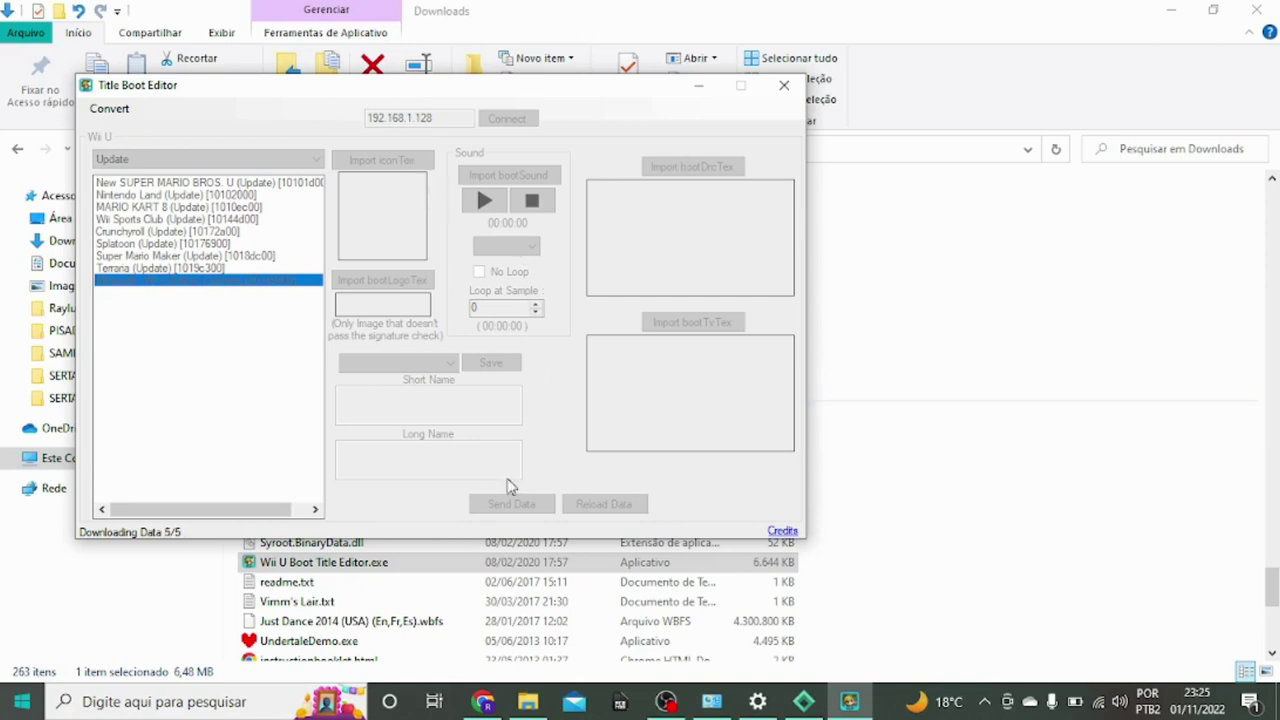
{"action": "left_click_drag", "start_coordinate": [646, 94], "coordinate": [734, 123]}
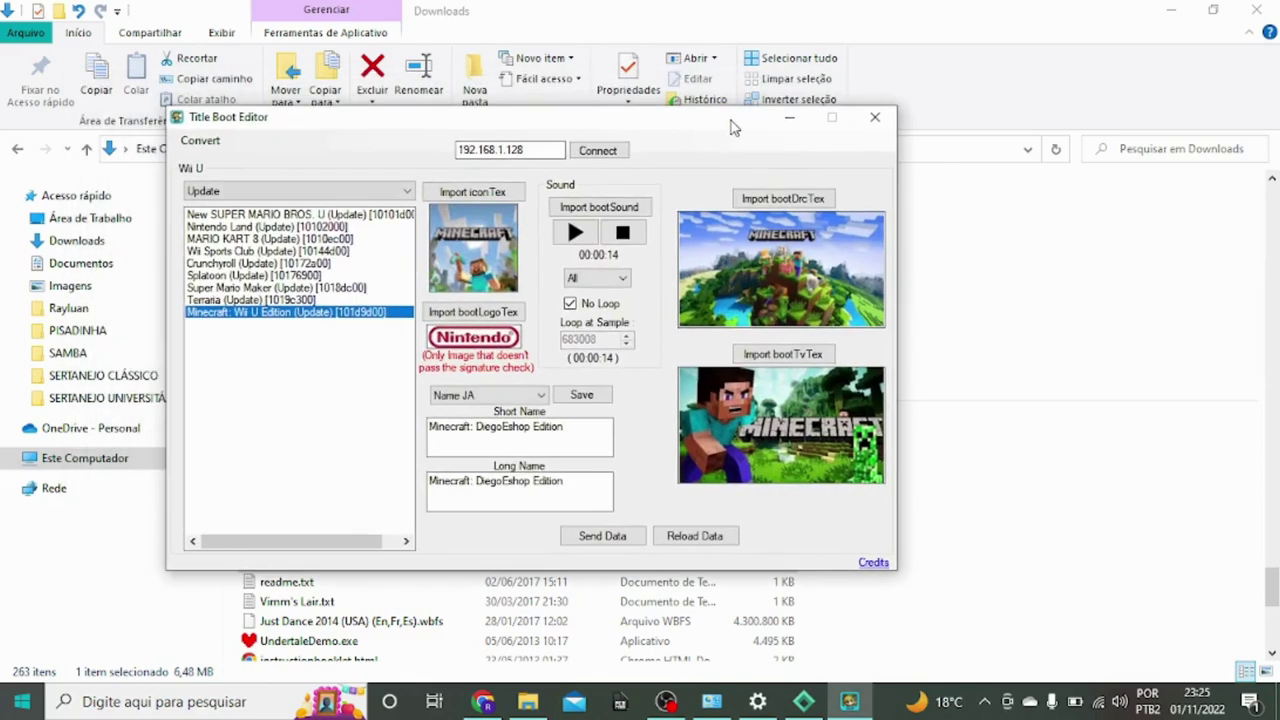
Preview the Minecraft title's boot sound.
{"action": "left_click", "coordinate": [567, 232]}
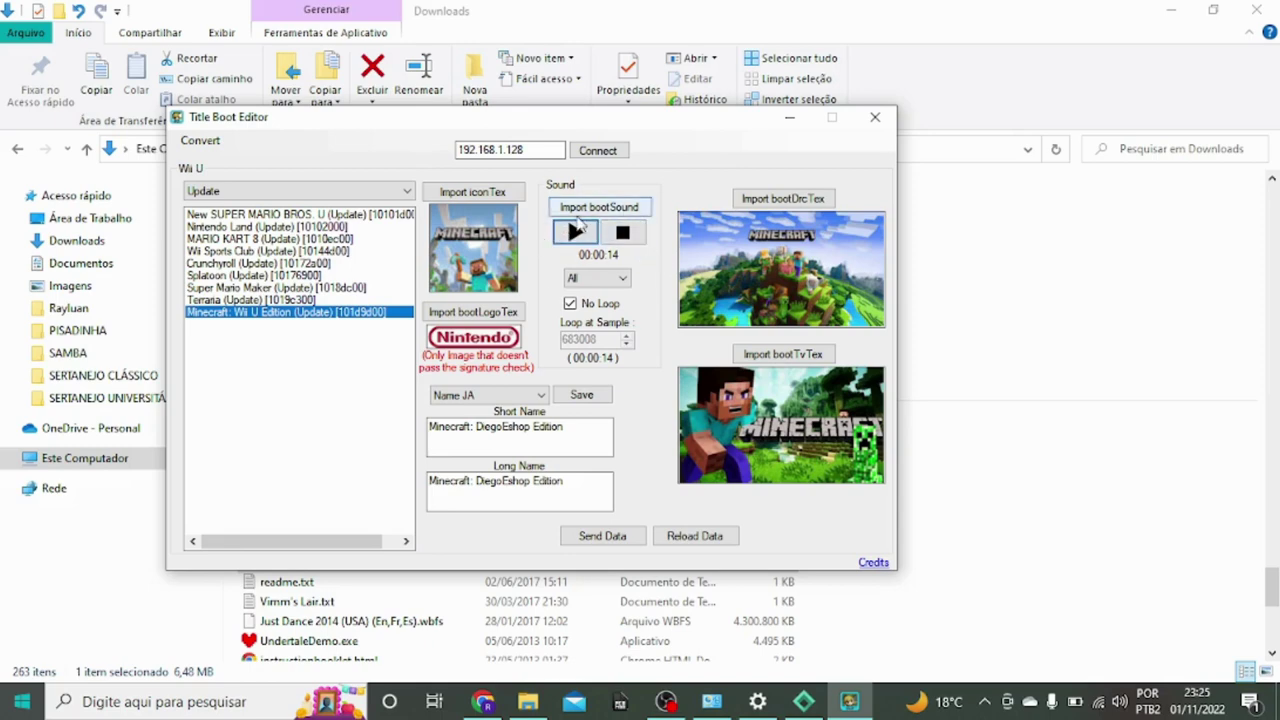
{"action": "left_click", "coordinate": [622, 233]}
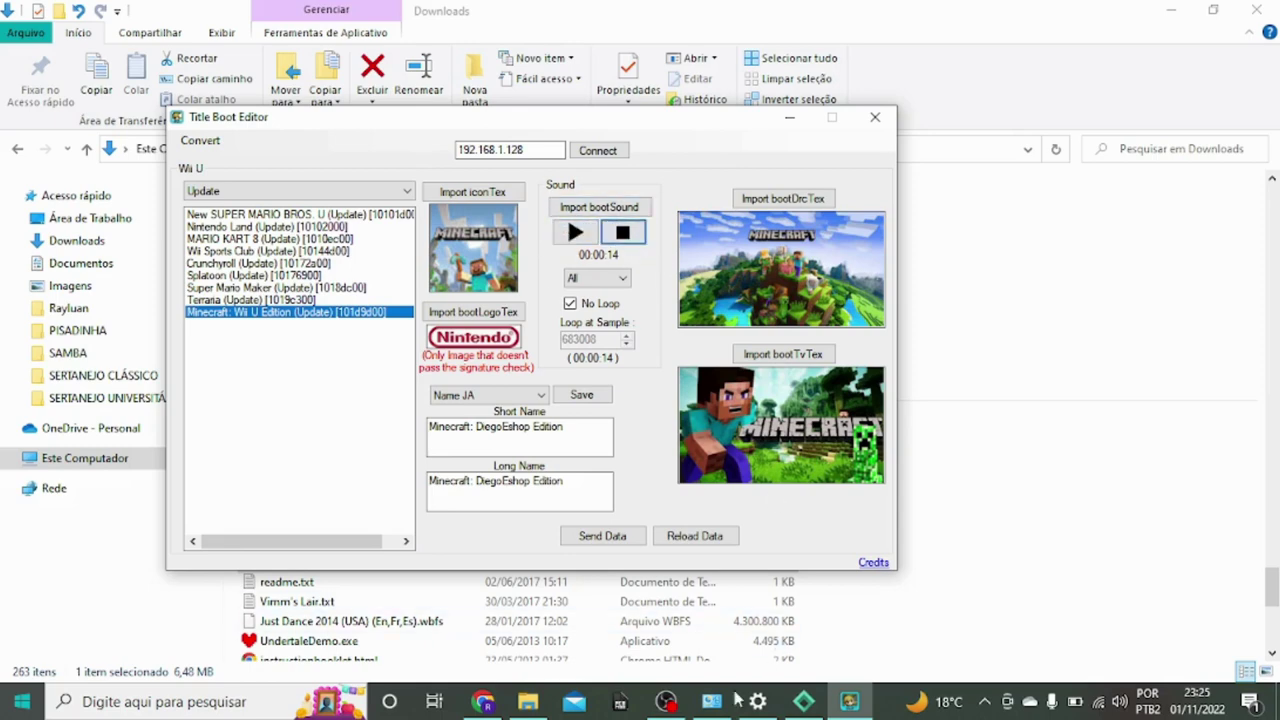
{"action": "left_click", "coordinate": [665, 701]}
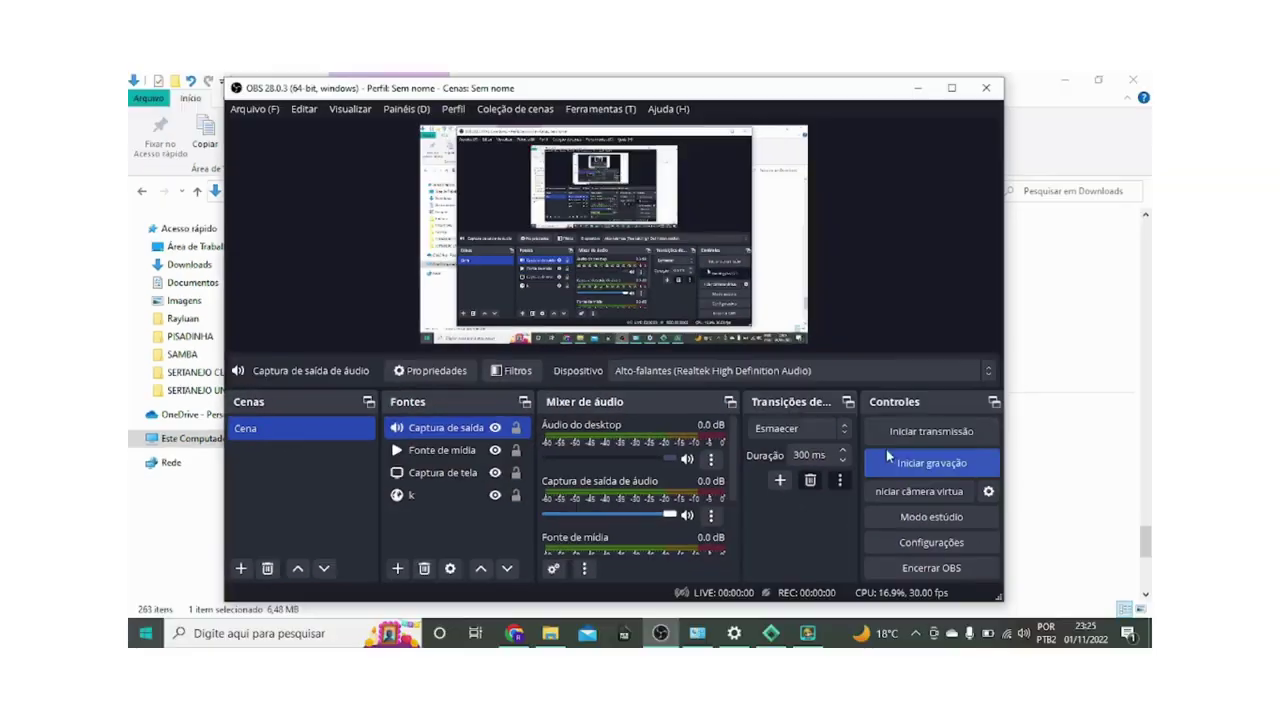
{"action": "left_click", "coordinate": [915, 82]}
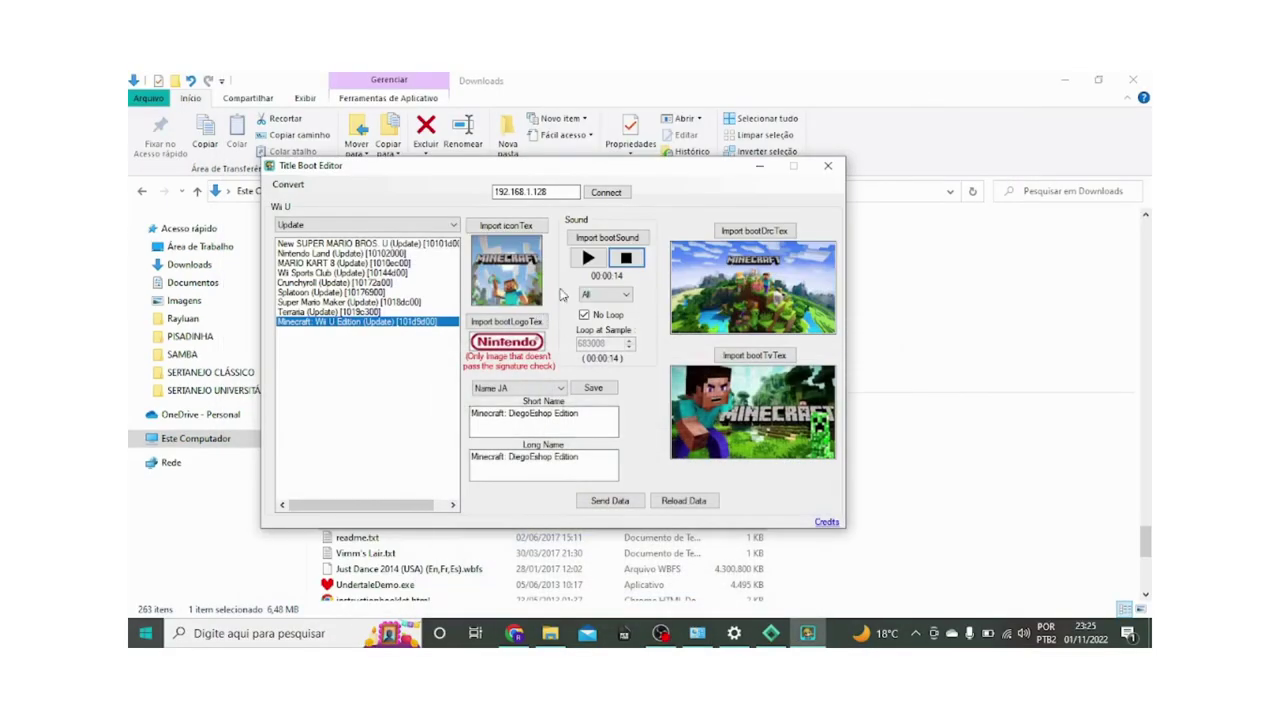
{"action": "left_click", "coordinate": [587, 258]}
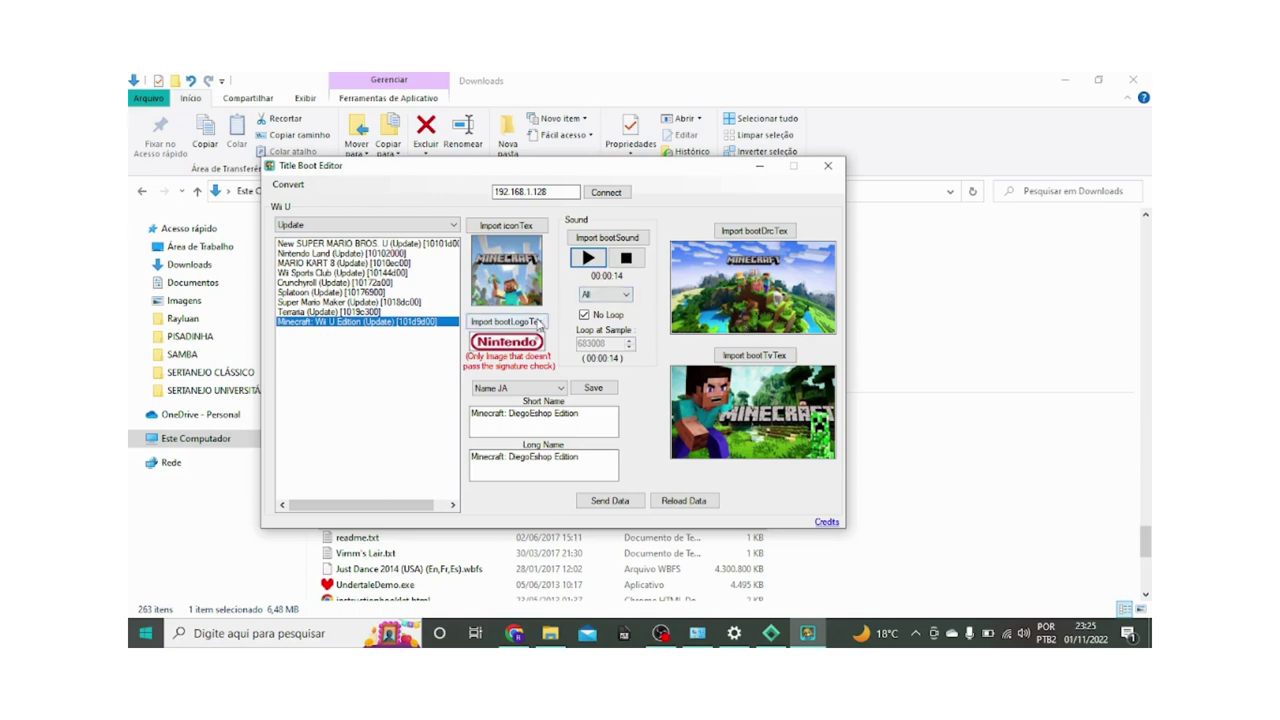
Choose the Name PT entry and change its short name to "Diego Craft: Wii U Edition".
{"action": "left_click", "coordinate": [557, 389]}
{"action": "left_click", "coordinate": [515, 489]}
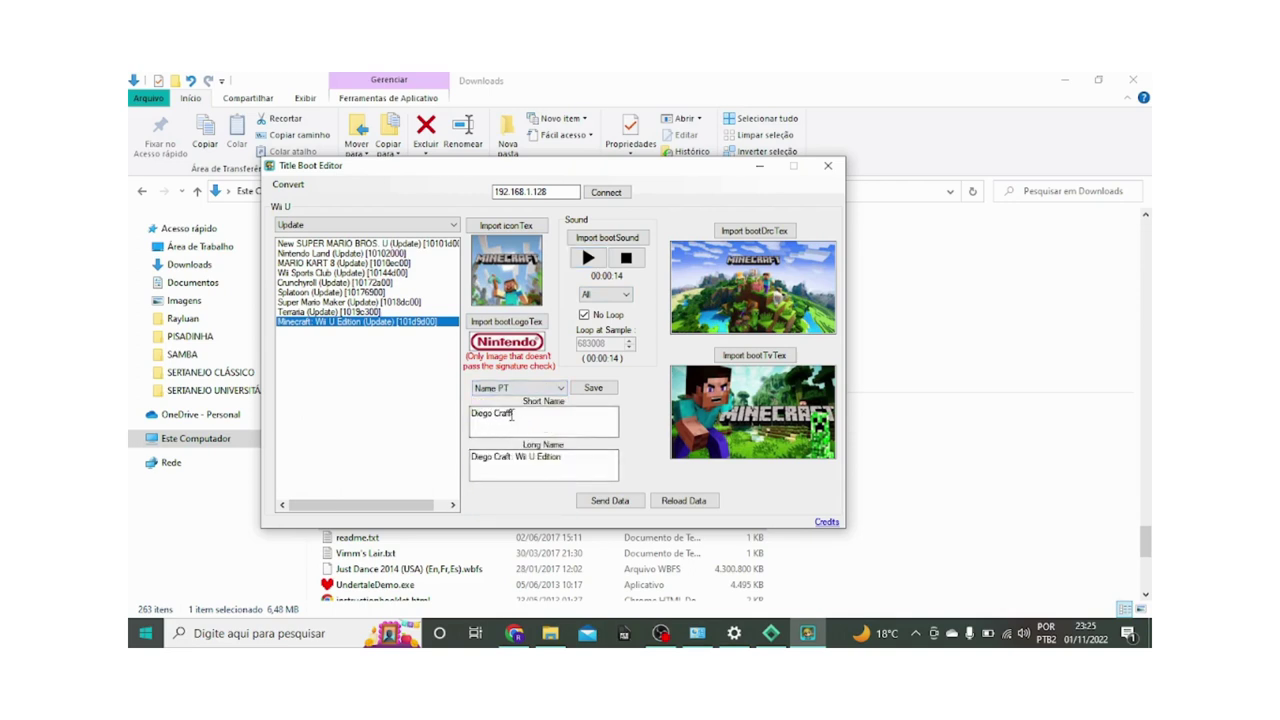
{"action": "key", "text": "BackSpace"}
{"action": "key", "text": "BackSpace"}
{"action": "key", "text": "BackSpace"}
{"action": "type", "text": ": W"}
{"action": "type", "text": "ii U Edi"}
{"action": "type", "text": "tion"}
Append "(Unlimited Release)" to the Portuguese short name.
{"action": "type", "text": " 9"}
{"action": "key", "text": "BackSpace"}
{"action": "type", "text": "("}
{"action": "type", "text": "Limited"}
{"action": "key", "text": "Left"}
{"action": "key", "text": "Left"}
{"action": "key", "text": "Left"}
{"action": "key", "text": "BackSpace"}
{"action": "key", "text": "BackSpace"}
{"action": "type", "text": "Unlimited Re"}
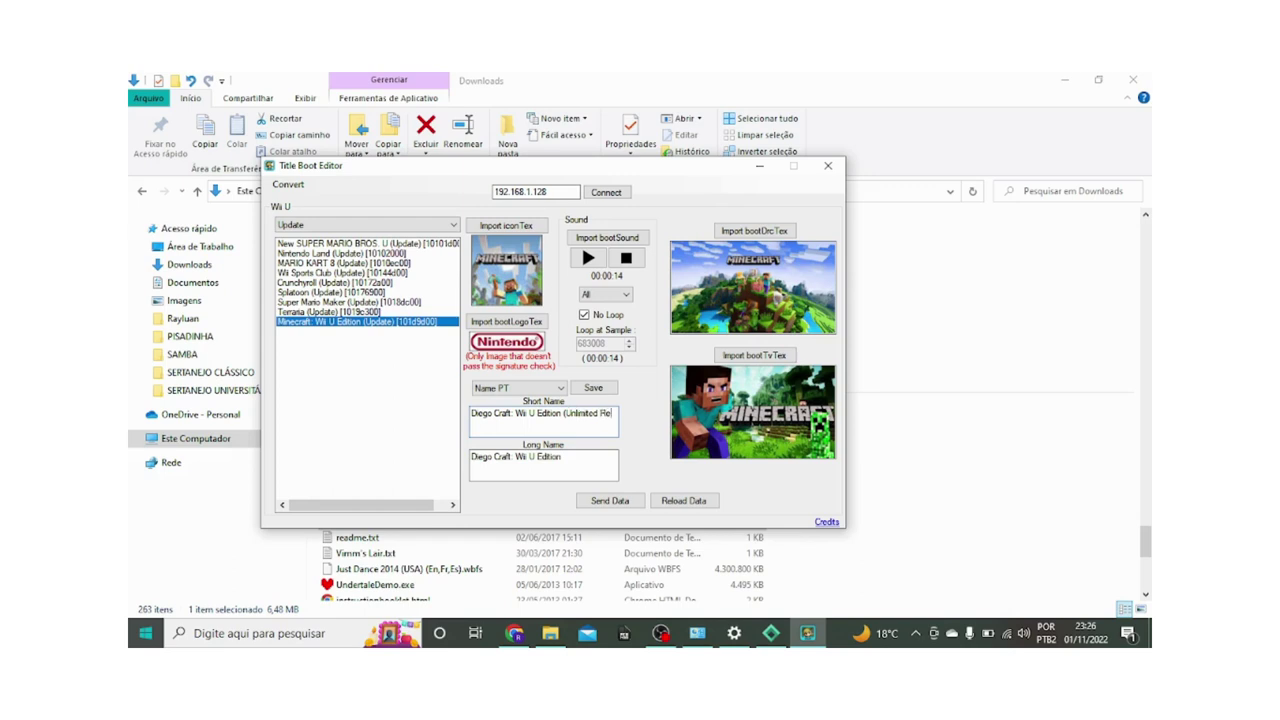
{"action": "type", "text": "lease"}
Copy the "Unlimited Release)" text from the short name and paste it over the whole long name.
{"action": "left_click", "coordinate": [576, 457]}
{"action": "left_click_drag", "start_coordinate": [564, 413], "coordinate": [609, 423]}
{"action": "key", "text": "ctrl+c"}
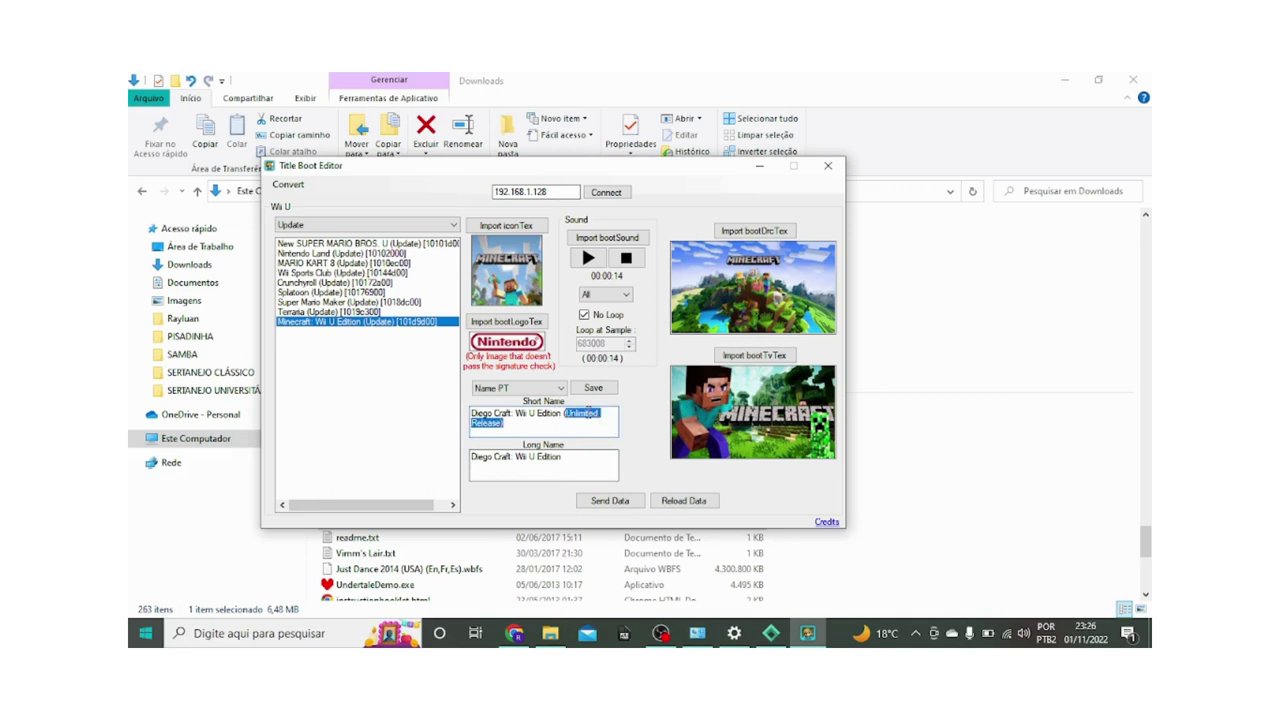
{"action": "right_click", "coordinate": [604, 416]}
{"action": "left_click", "coordinate": [626, 253]}
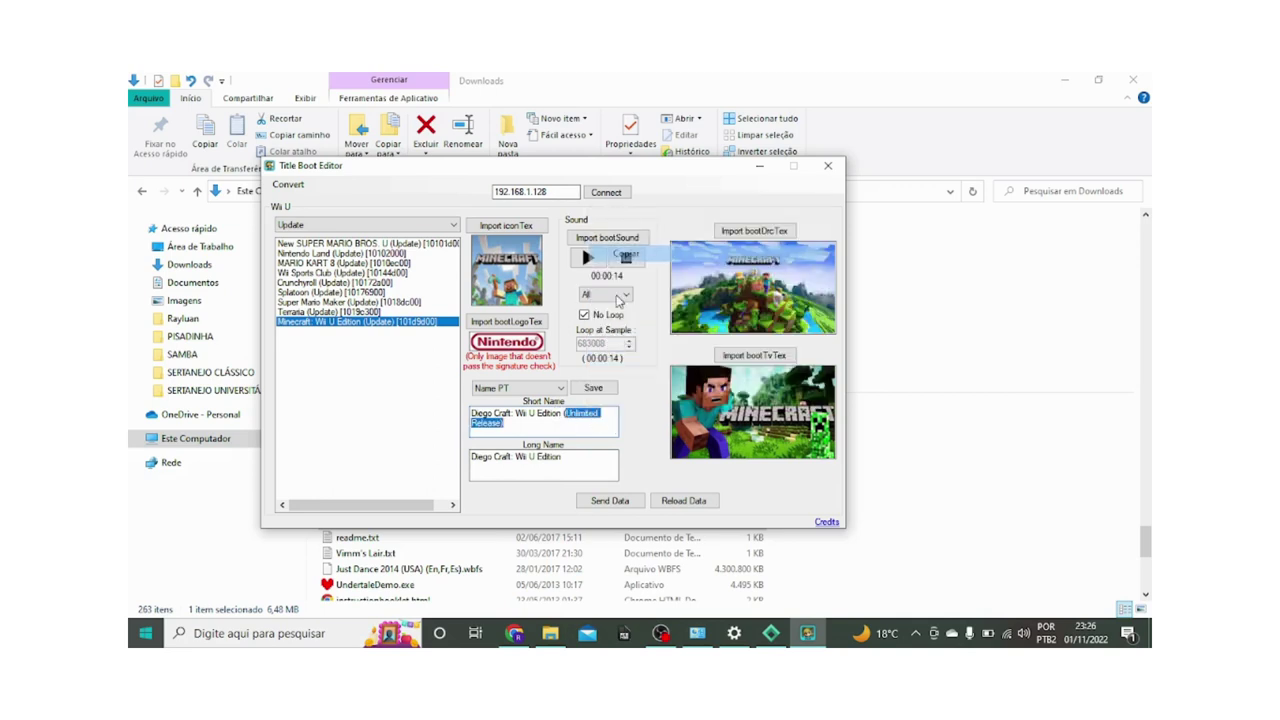
{"action": "left_click_drag", "start_coordinate": [578, 457], "coordinate": [471, 457]}
{"action": "right_click", "coordinate": [575, 462]}
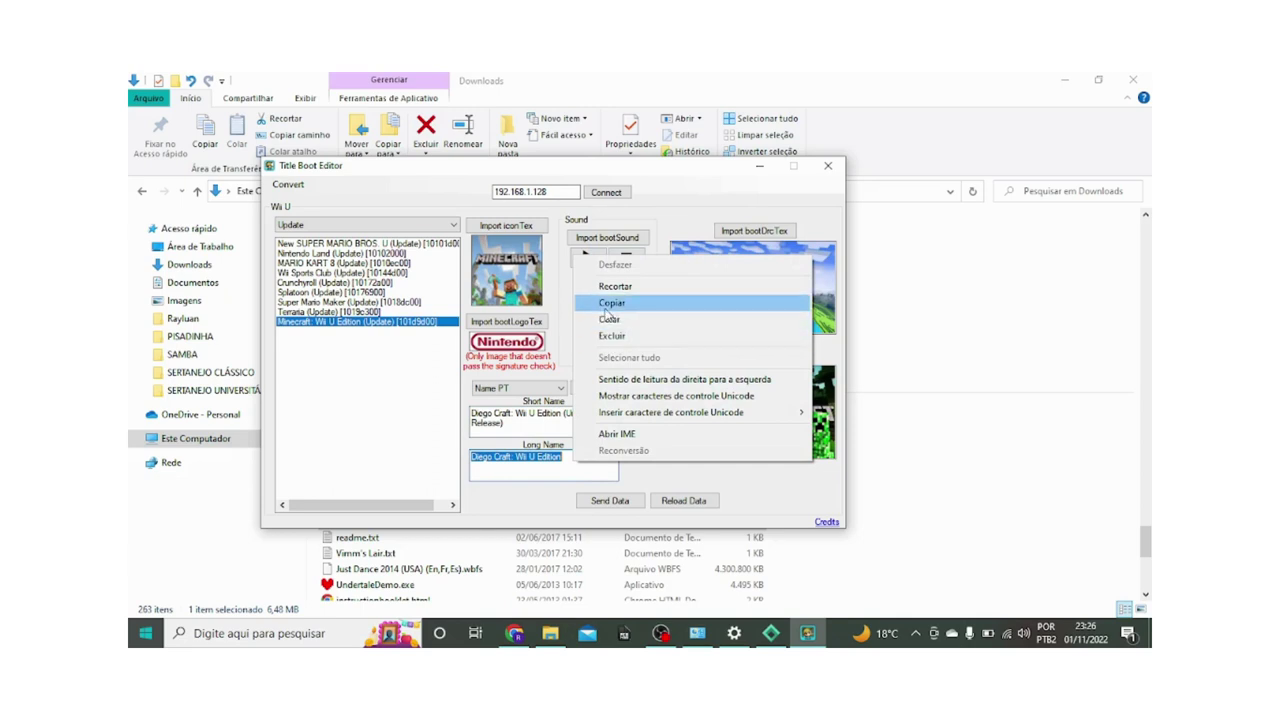
{"action": "left_click", "coordinate": [612, 320]}
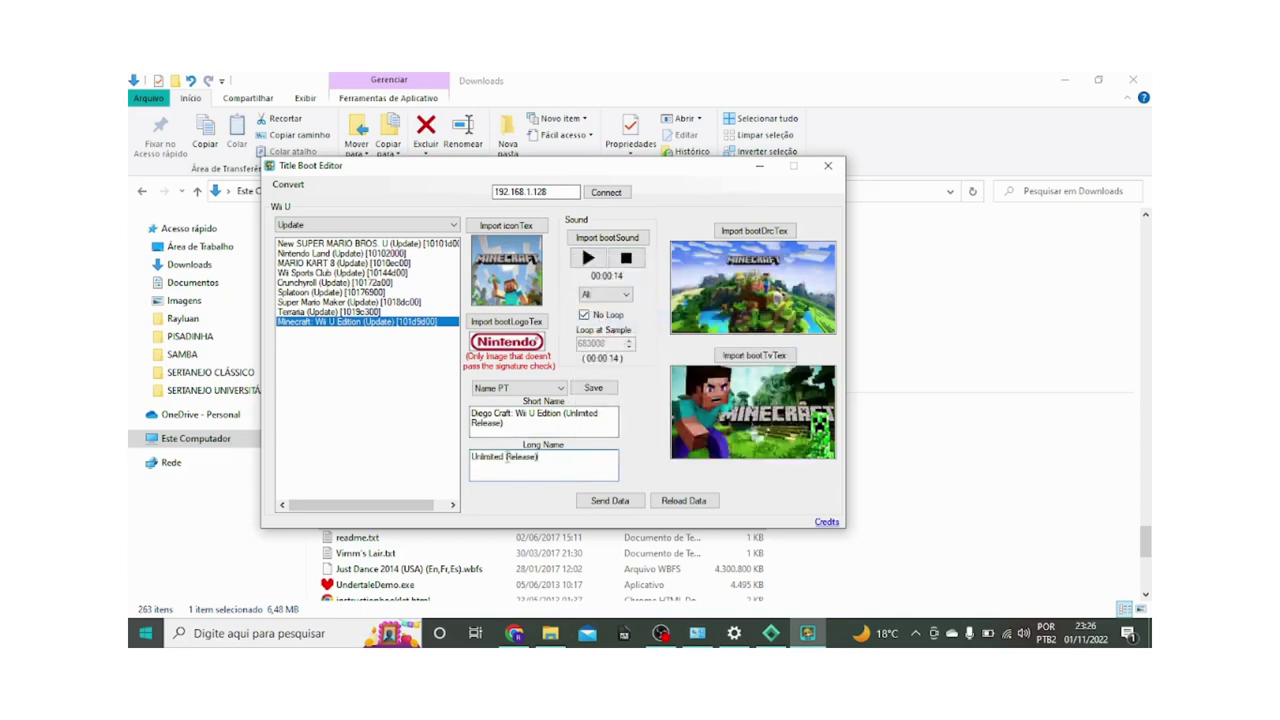
Complete the start of the long name so it reads "Diego Craft: Wii U Edition (Unlimited Release)".
{"action": "left_click", "coordinate": [472, 456]}
{"action": "type", "text": "("}
{"action": "type", "text": "Diego"}
{"action": "type", "text": "C"}
{"action": "key", "text": "BackSpace"}
{"action": "type", "text": "Craft W"}
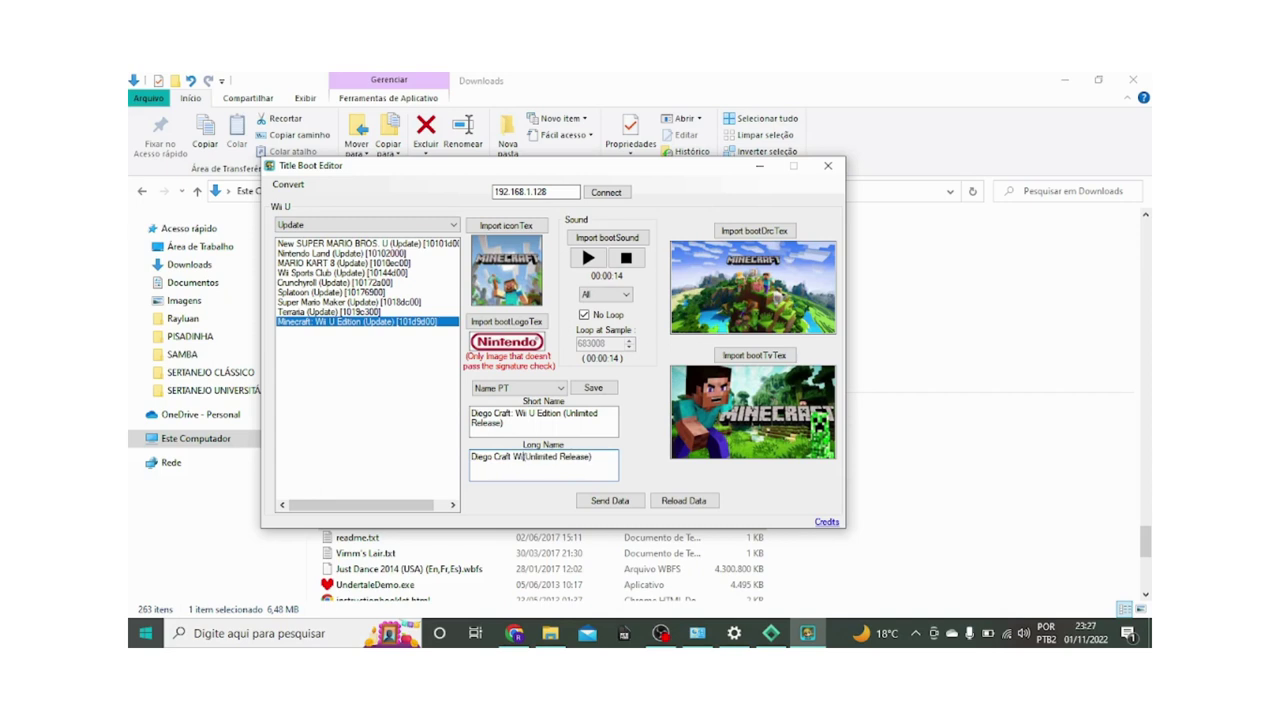
{"action": "key", "text": "BackSpace"}
{"action": "key", "text": "BackSpace"}
{"action": "type", "text": "Wii"}
{"action": "key", "text": "BackSpace"}
{"action": "key", "text": "BackSpace"}
{"action": "type", "text": "i U Edition"}
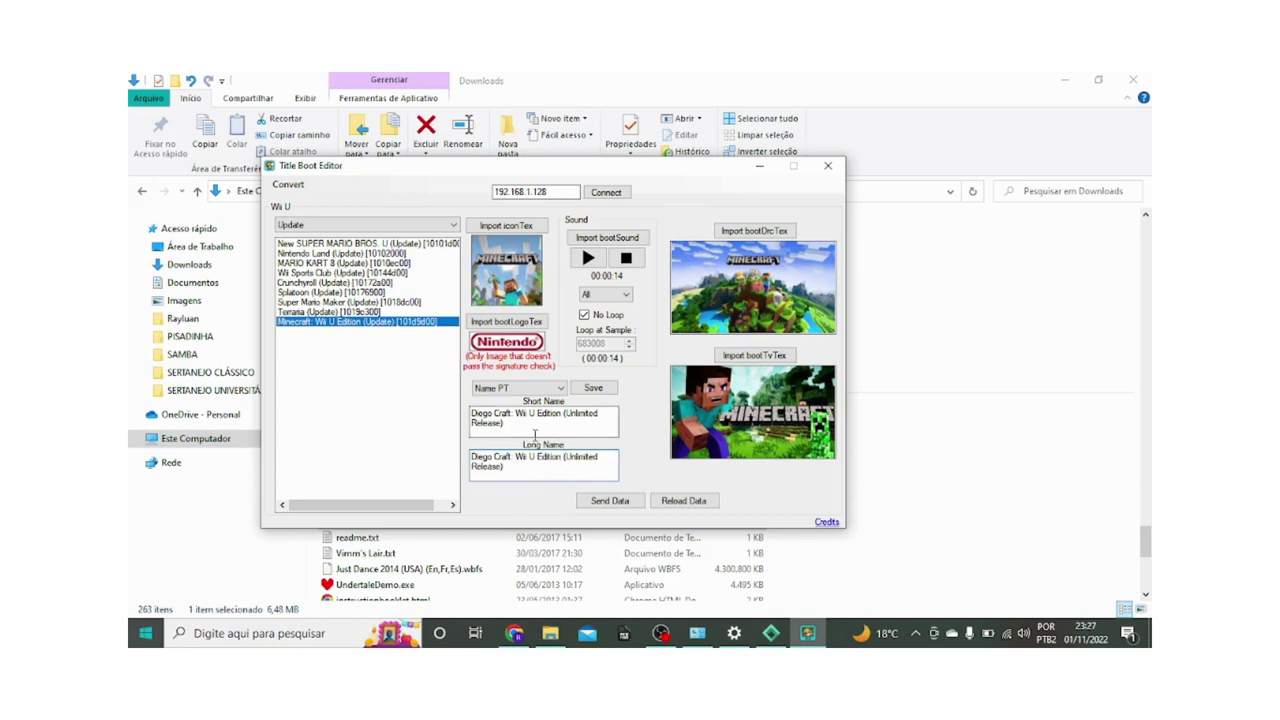
Delete "(Unlimited Release)" from the short name.
{"action": "left_click_drag", "start_coordinate": [563, 413], "coordinate": [628, 417]}
{"action": "key", "text": "BackSpace"}
{"action": "key", "text": "BackSpace"}
{"action": "key", "text": "BackSpace"}
{"action": "key", "text": "BackSpace"}
{"action": "key", "text": "BackSpace"}
{"action": "key", "text": "BackSpace"}
{"action": "key", "text": "BackSpace"}
{"action": "key", "text": "BackSpace"}
{"action": "key", "text": "BackSpace"}
{"action": "key", "text": "BackSpace"}
Enclose the short name "Diego Craft: Wii U Edition" in quotation marks.
{"action": "type", "text": "\"^"}
{"action": "key", "text": "BackSpace"}
{"action": "key", "text": "BackSpace"}
{"action": "key", "text": "Home"}
{"action": "type", "text": "\""}
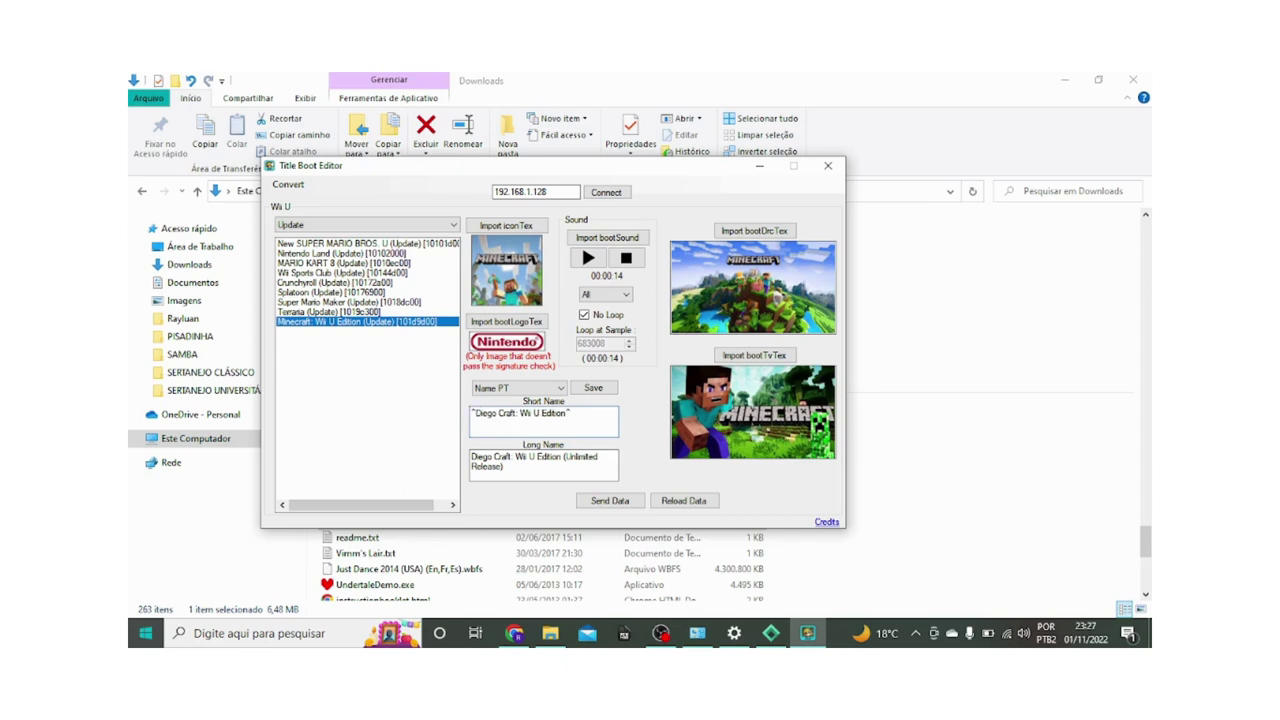
Decorate both ends of the long name with dashes.
{"action": "left_click", "coordinate": [514, 465]}
{"action": "key", "text": "ctrl+Home"}
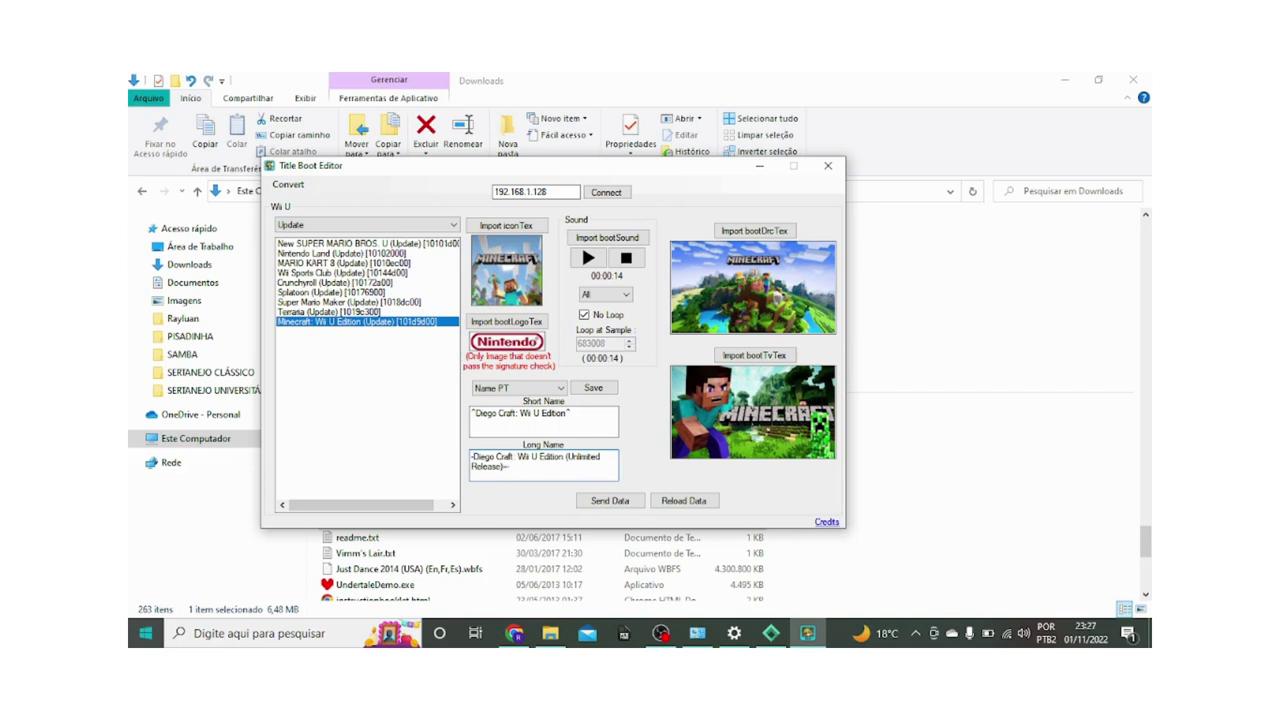
{"action": "type", "text": "-"}
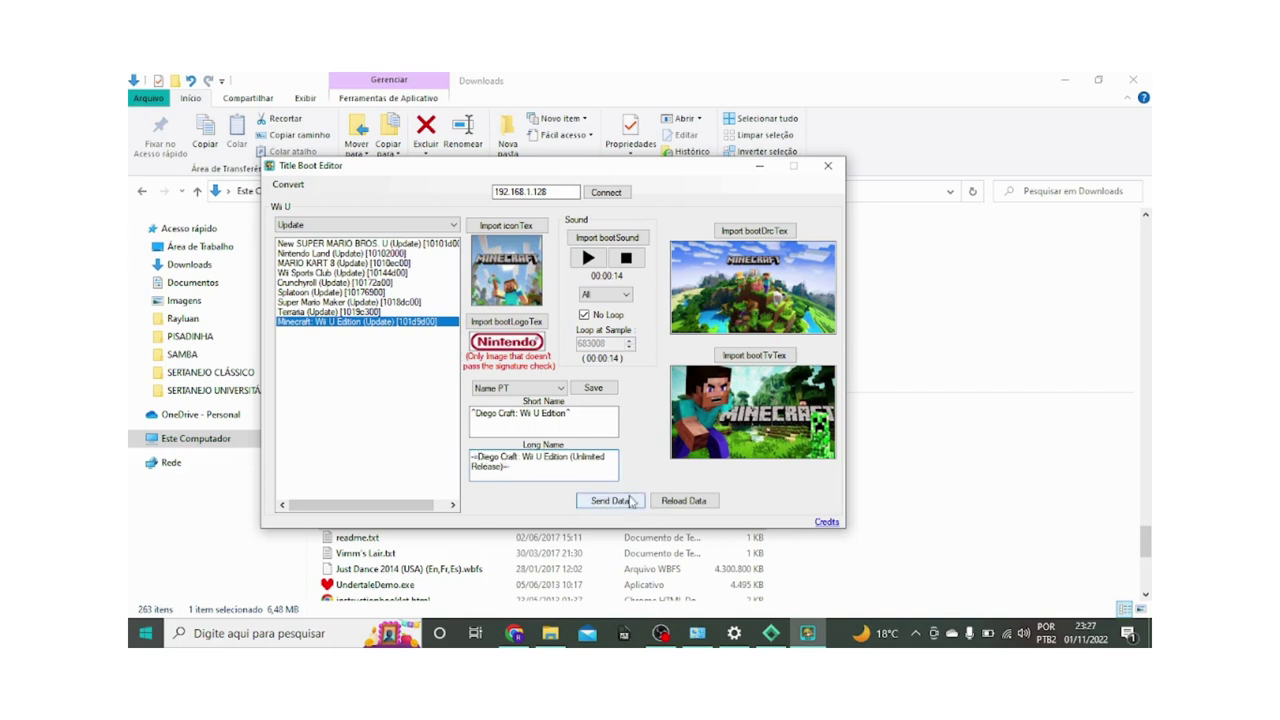
Send the edited title data to the console, dismiss the completion message, and close the editor.
{"action": "left_click", "coordinate": [634, 509]}
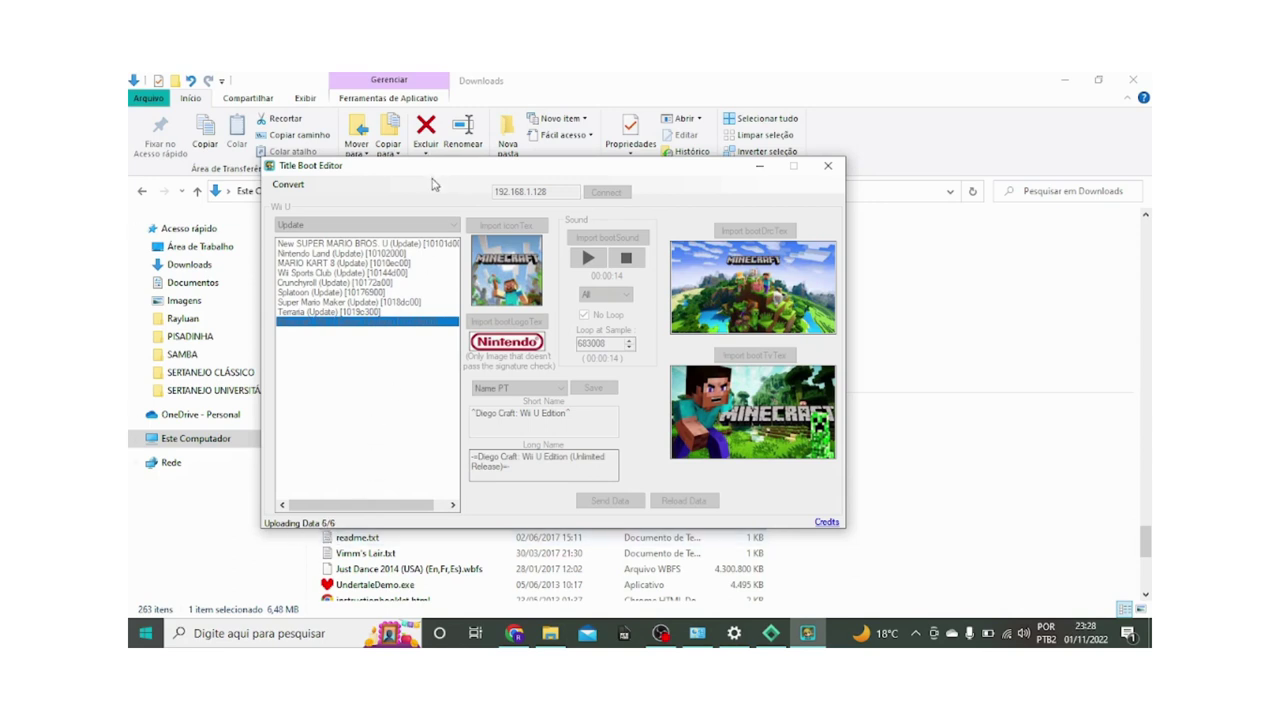
{"action": "left_click_drag", "start_coordinate": [432, 178], "coordinate": [435, 190]}
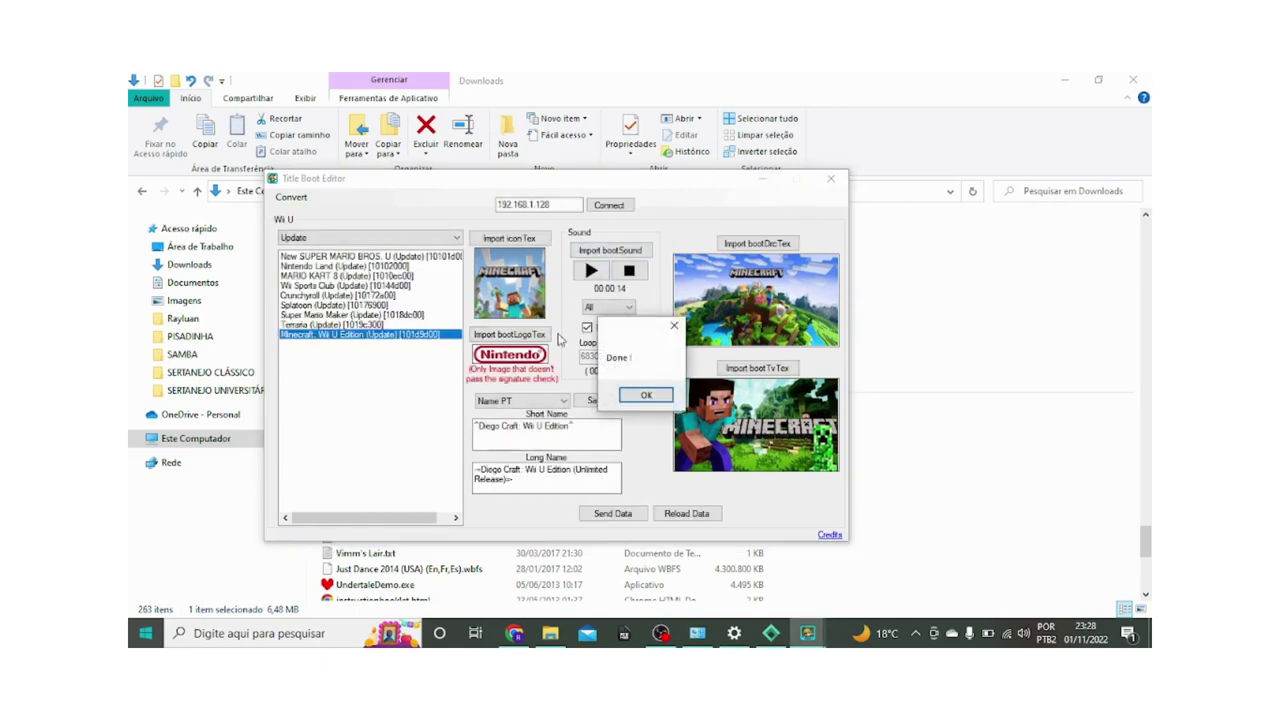
{"action": "left_click", "coordinate": [645, 397]}
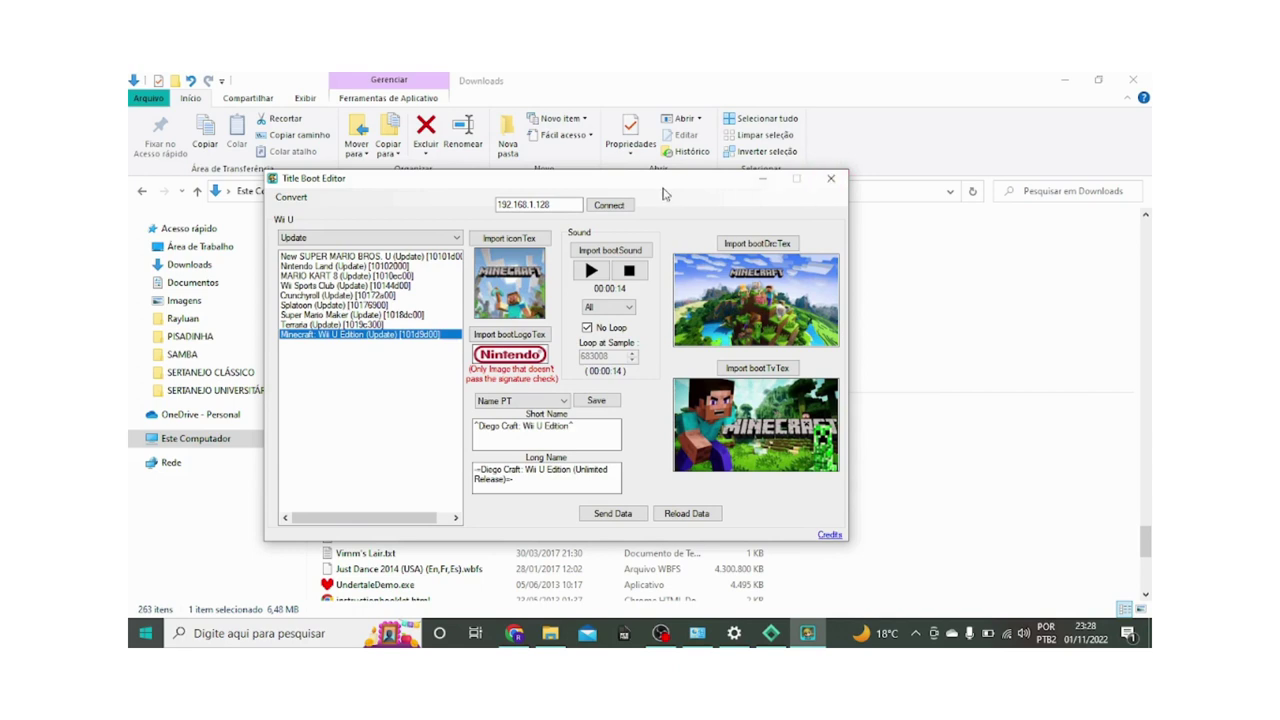
{"action": "left_click", "coordinate": [829, 179]}
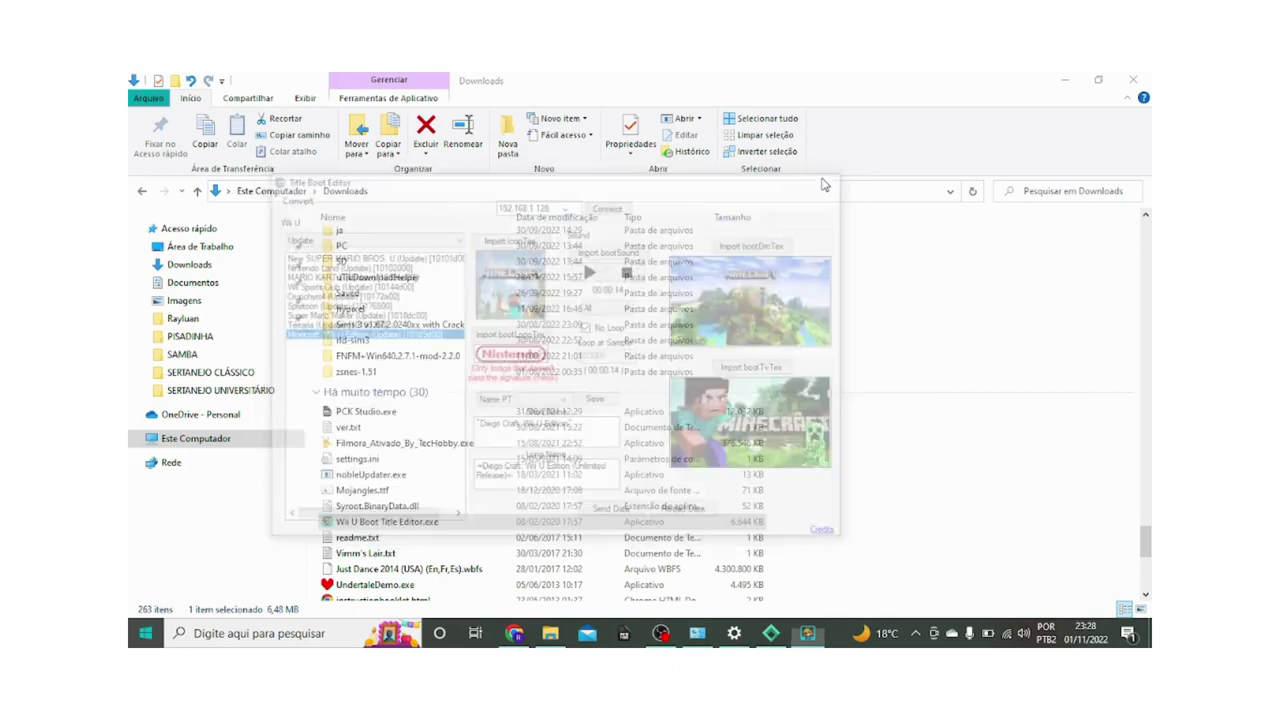
{"action": "left_click", "coordinate": [661, 633]}
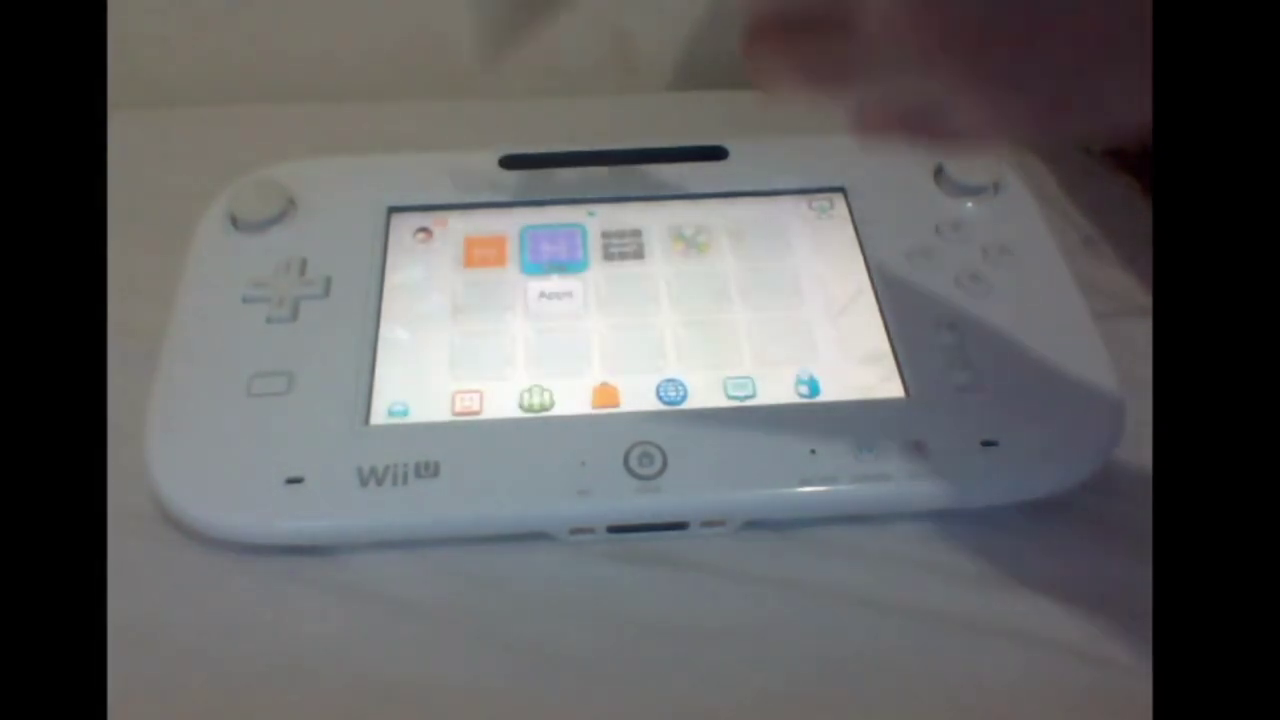
{"action": "left_click", "coordinate": [485, 252]}
{"action": "left_click", "coordinate": [485, 252]}
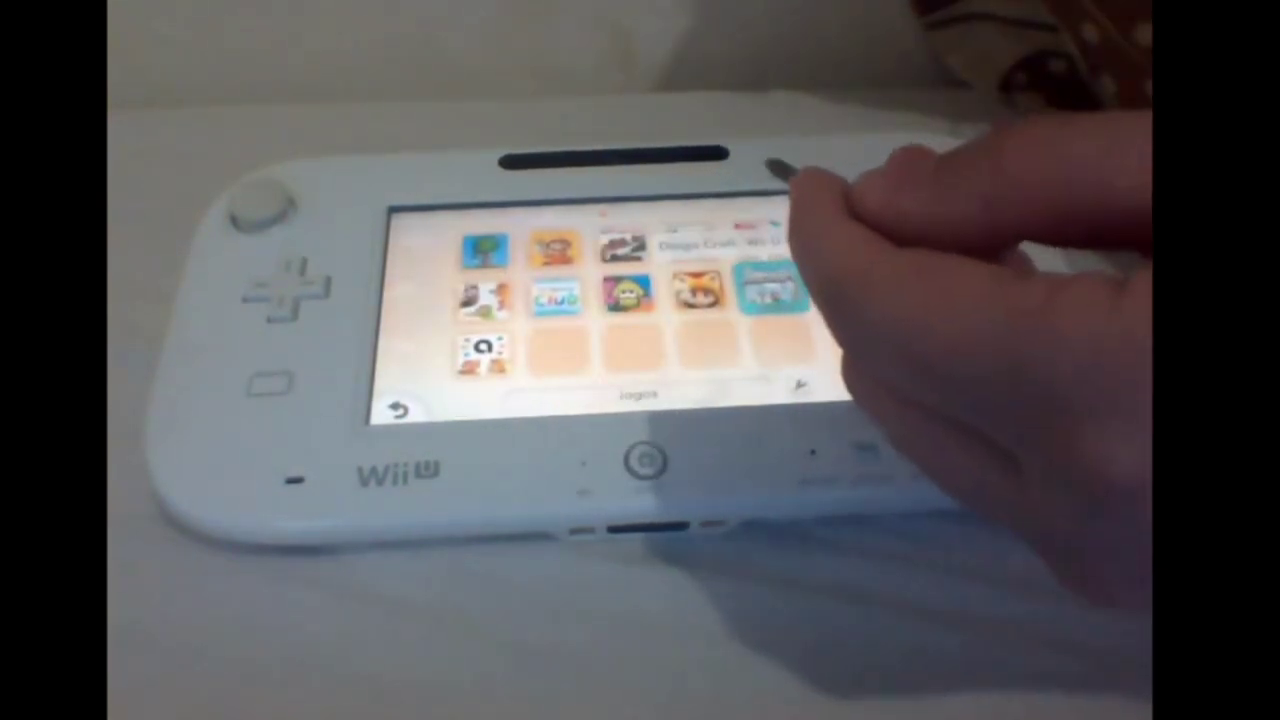
{"action": "left_click", "coordinate": [765, 215]}
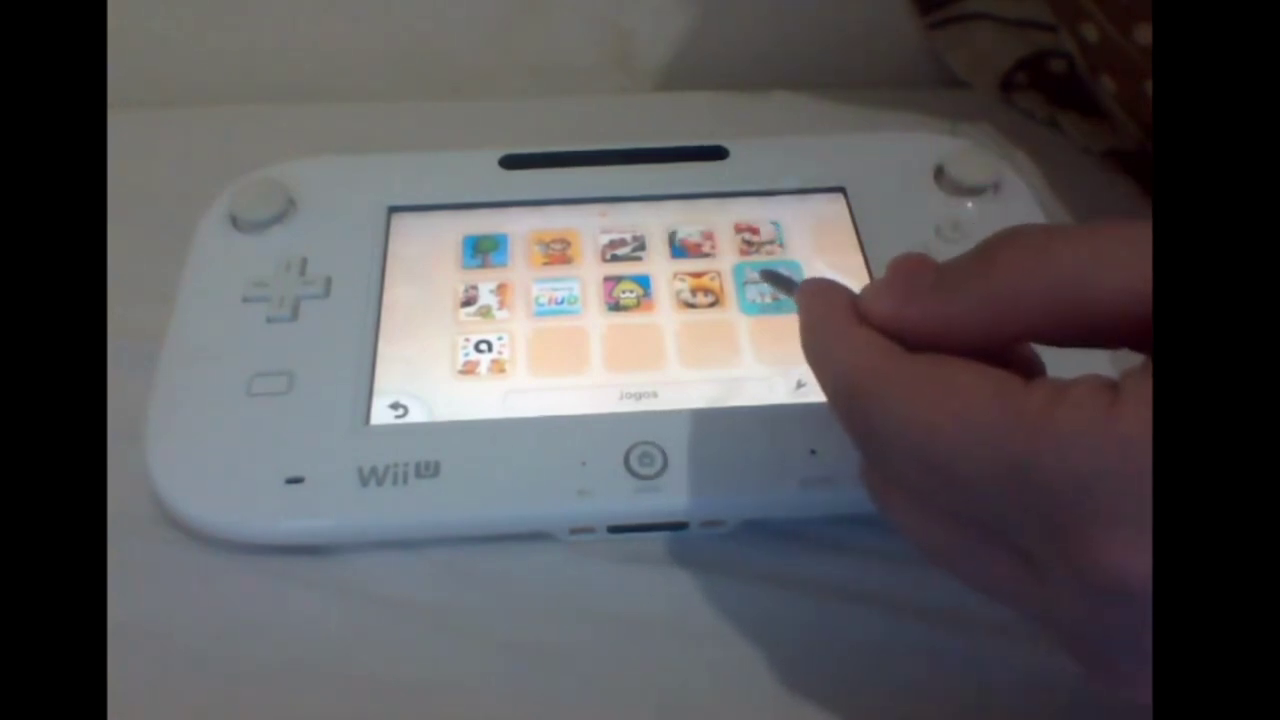
{"action": "left_click_drag", "start_coordinate": [766, 285], "coordinate": [766, 287]}
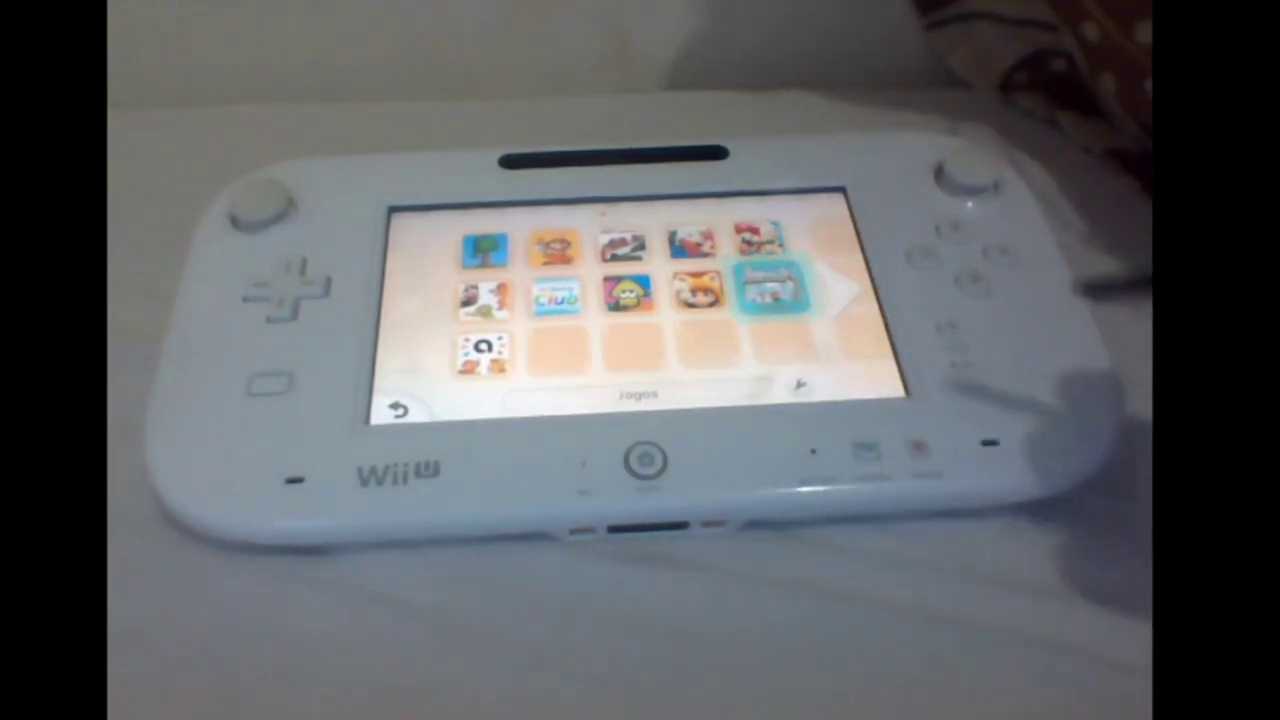
{"action": "key", "text": "a"}
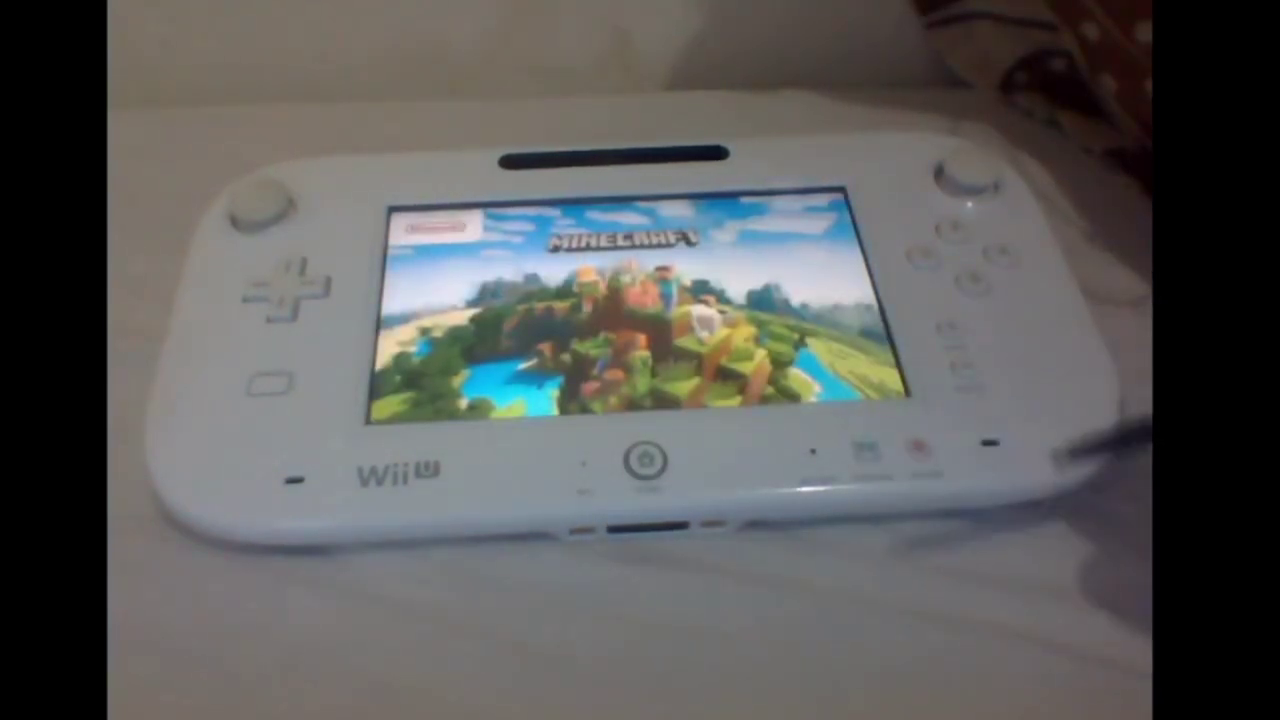